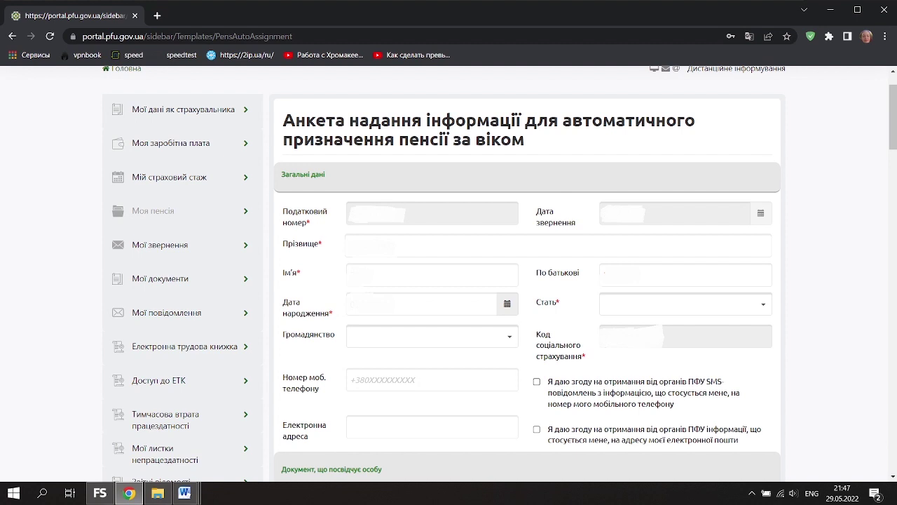
# - Review the available options for the pension payment method and for receiving a pension certificate in the questionnaire
pyautogui.scroll(-5, 525, 280)
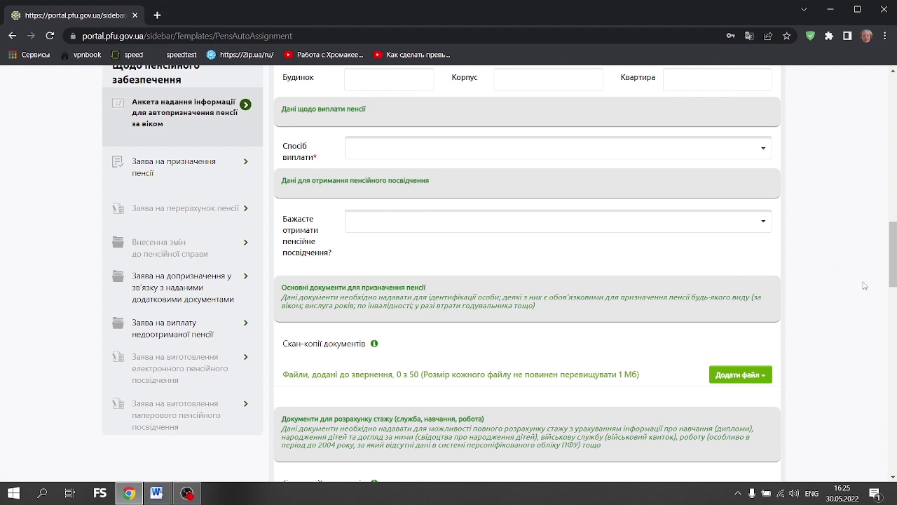
pyautogui.click(765, 155)
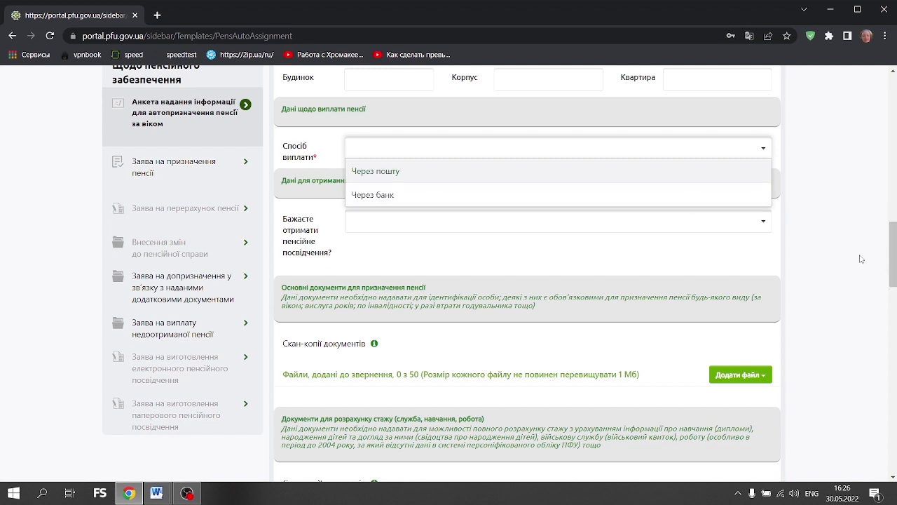
pyautogui.click(828, 238)
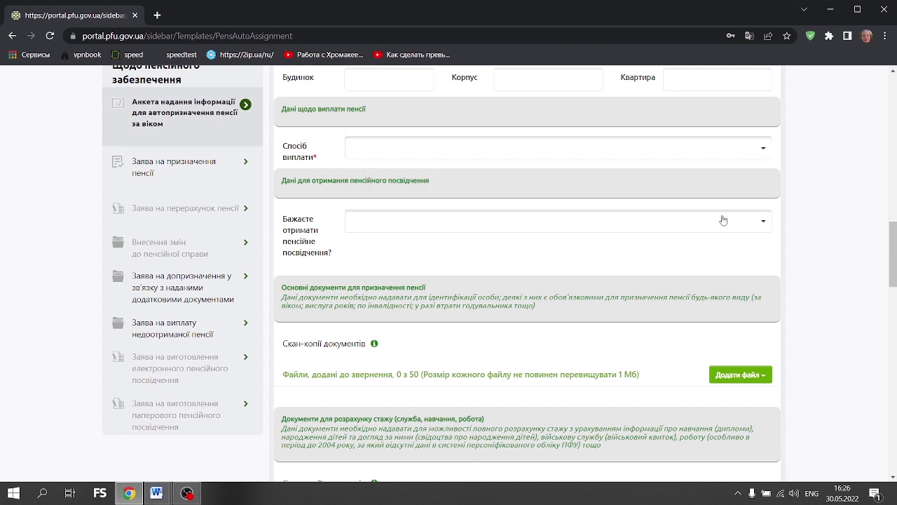
pyautogui.click(766, 231)
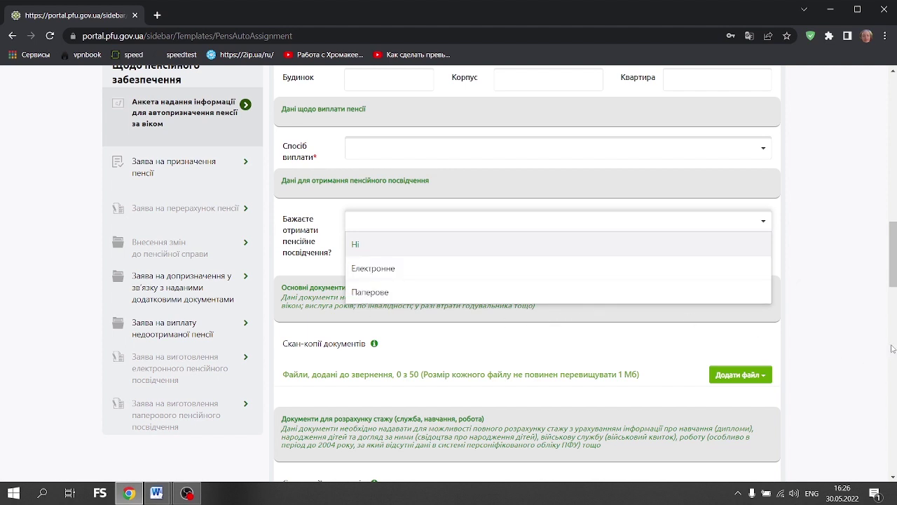
pyautogui.click(848, 330)
# - Check which scanned file types can be added under the main documents for pension assignment
pyautogui.scroll(-2, 294, 298)
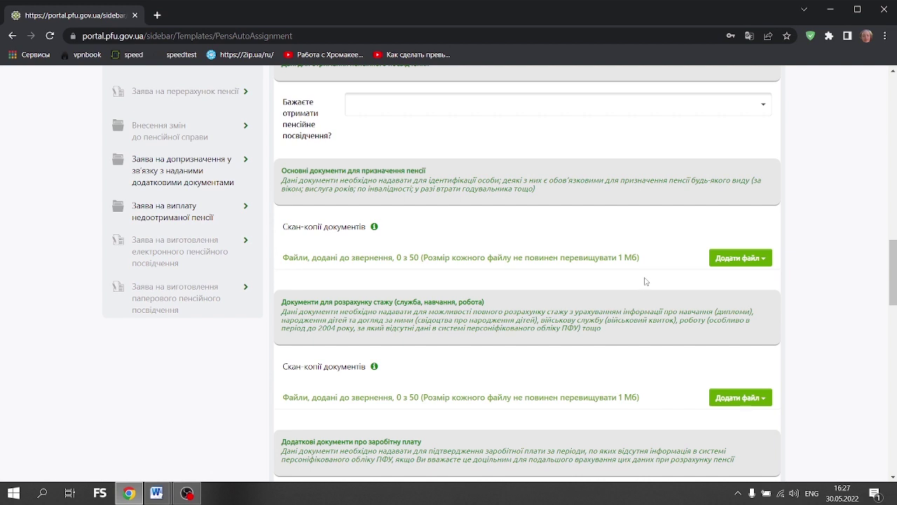
pyautogui.scroll(-2, 651, 279)
pyautogui.scroll(1, 673, 220)
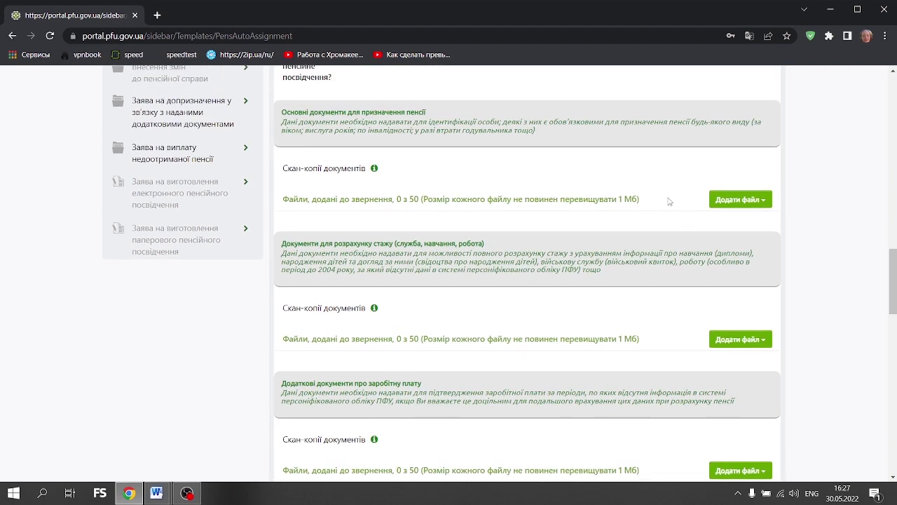
pyautogui.click(748, 204)
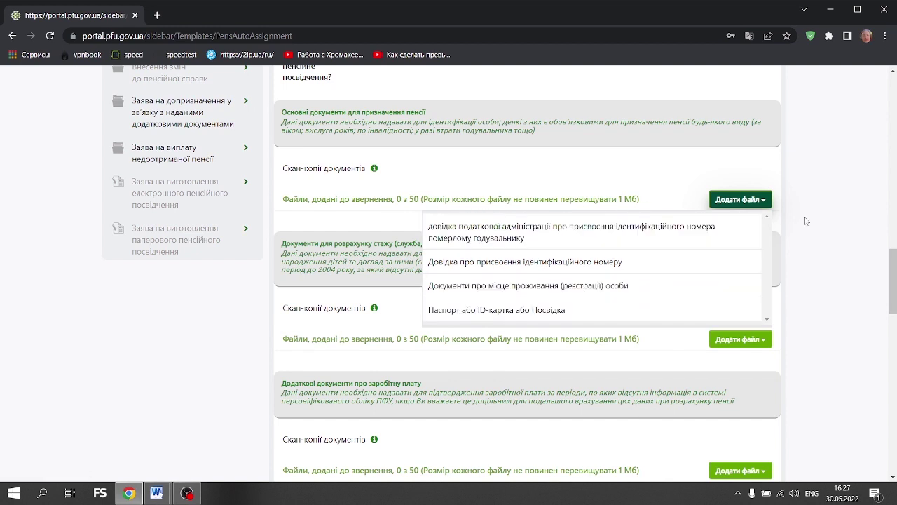
pyautogui.click(853, 291)
# - Examine the full list of file types offered for the work-record documents (service, study, employment)
pyautogui.scroll(-2, 774, 303)
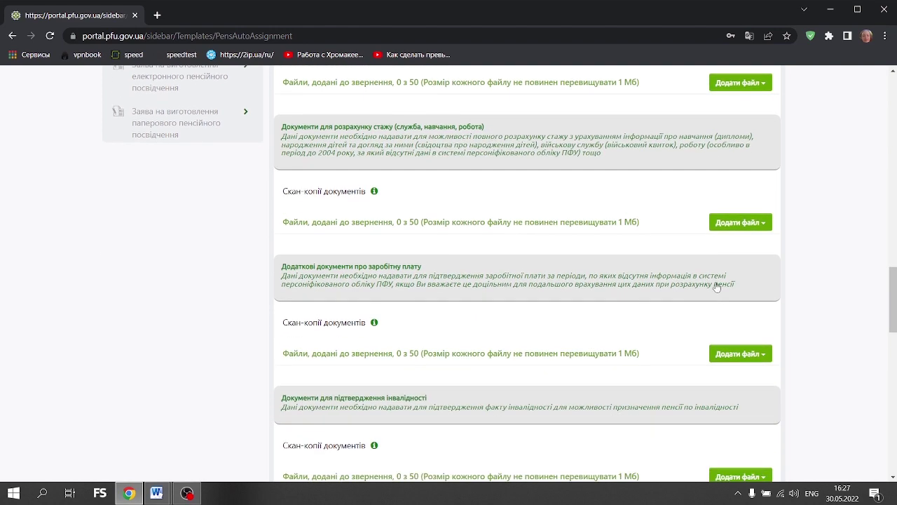
pyautogui.click(735, 226)
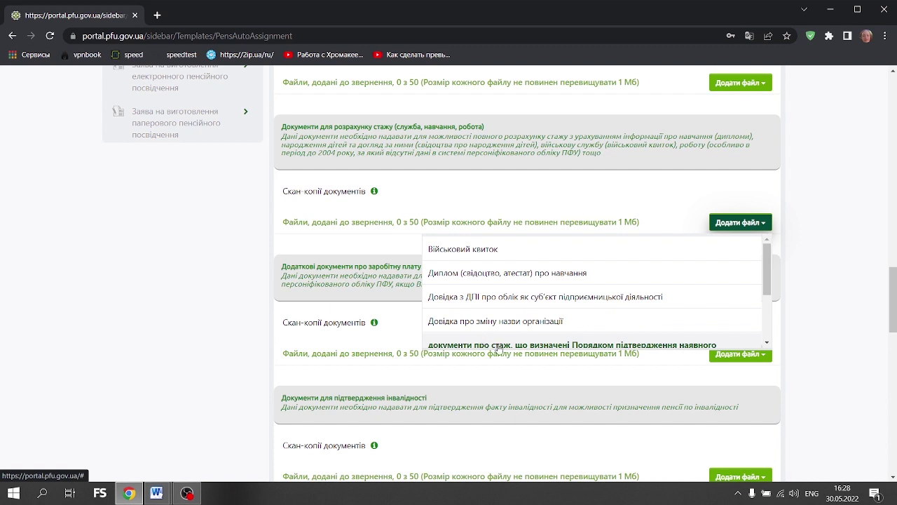
pyautogui.scroll(-1, 502, 347)
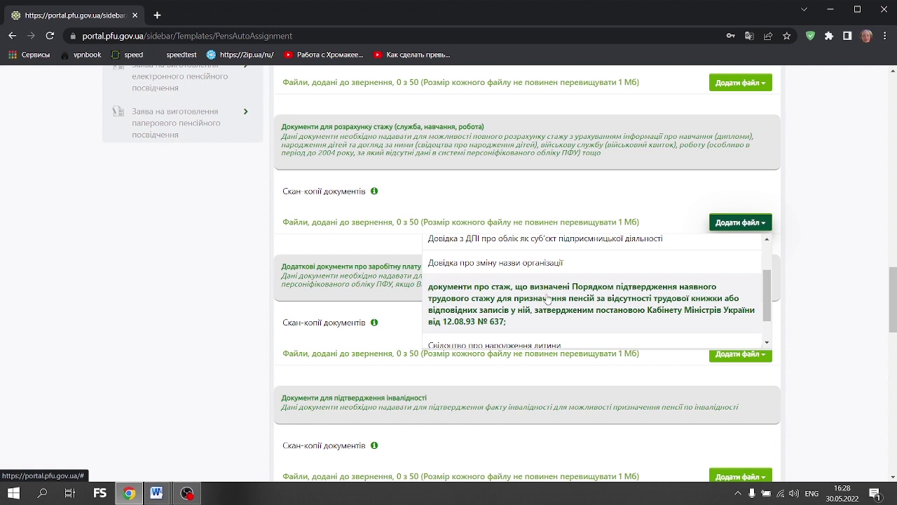
pyautogui.scroll(-1, 538, 311)
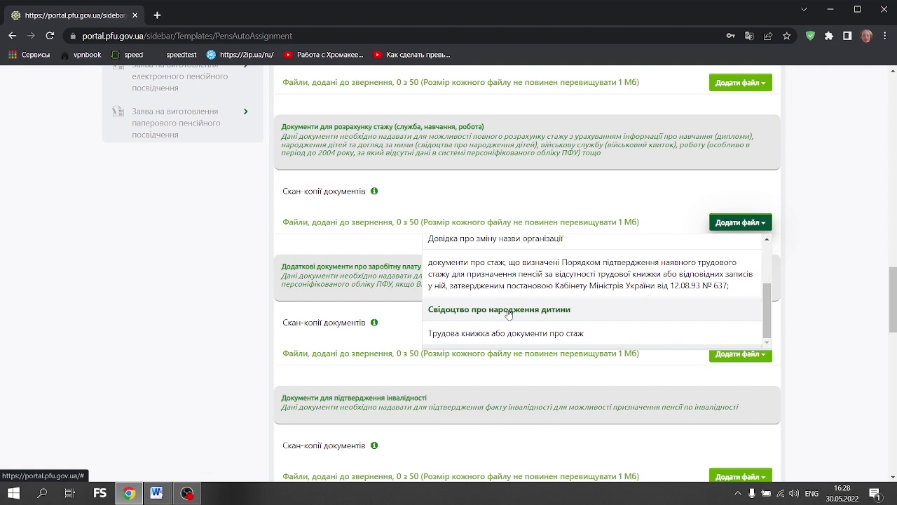
pyautogui.scroll(-1, 509, 313)
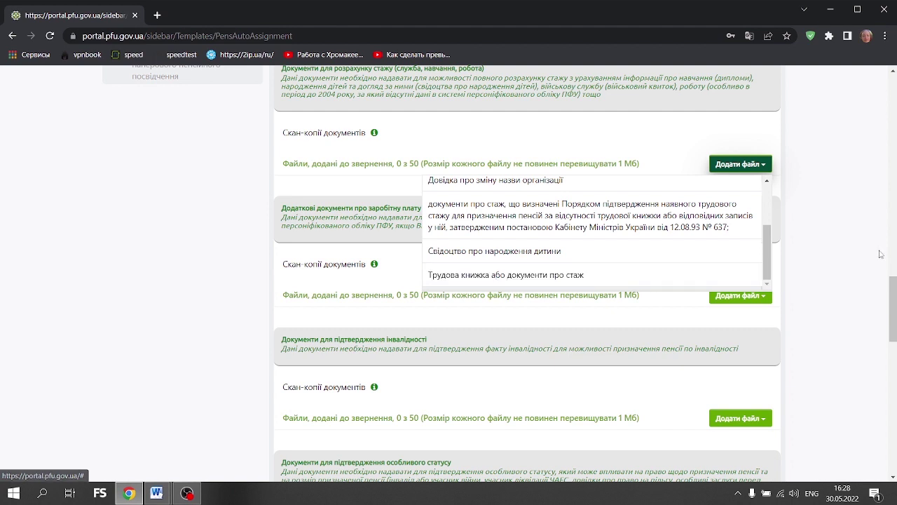
pyautogui.click(840, 280)
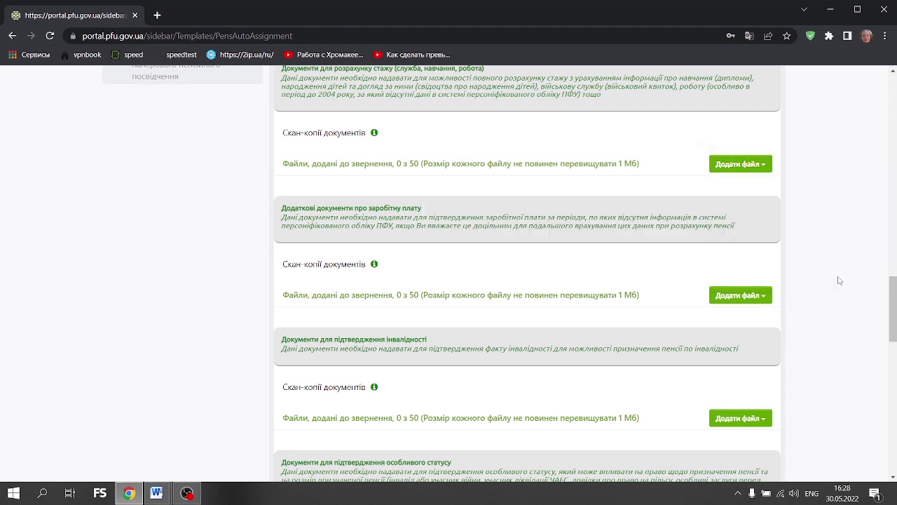
# - Check the certificate types that can be attached as additional salary documents
pyautogui.scroll(-1, 740, 295)
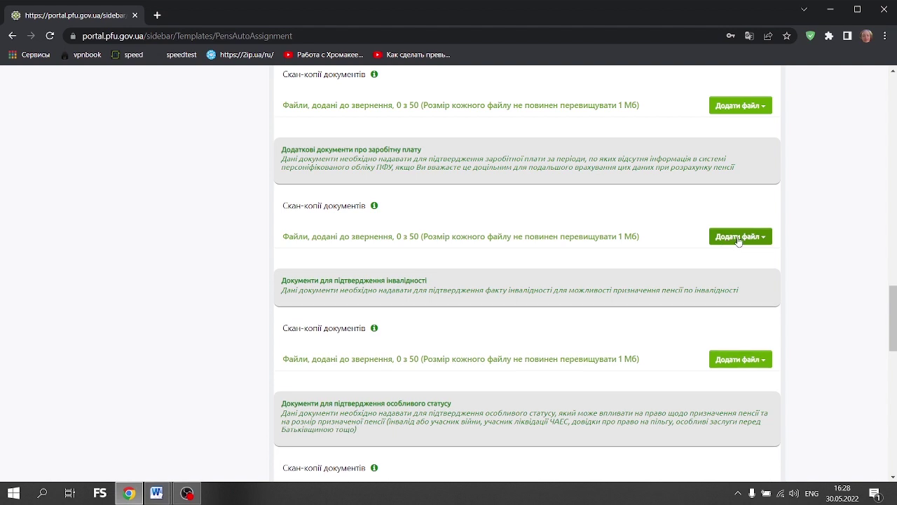
pyautogui.click(738, 238)
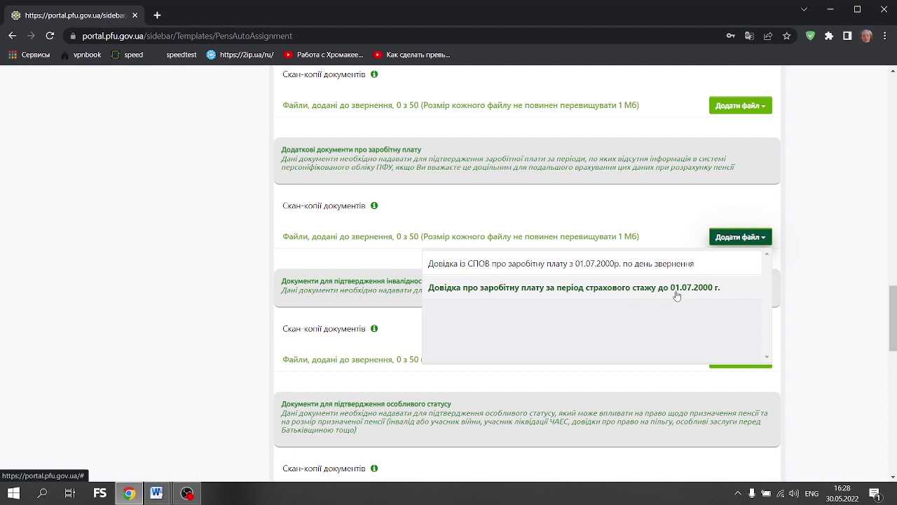
pyautogui.click(826, 329)
# - Review the file types offered for confirming disability and for confirming special status
pyautogui.scroll(-2, 701, 322)
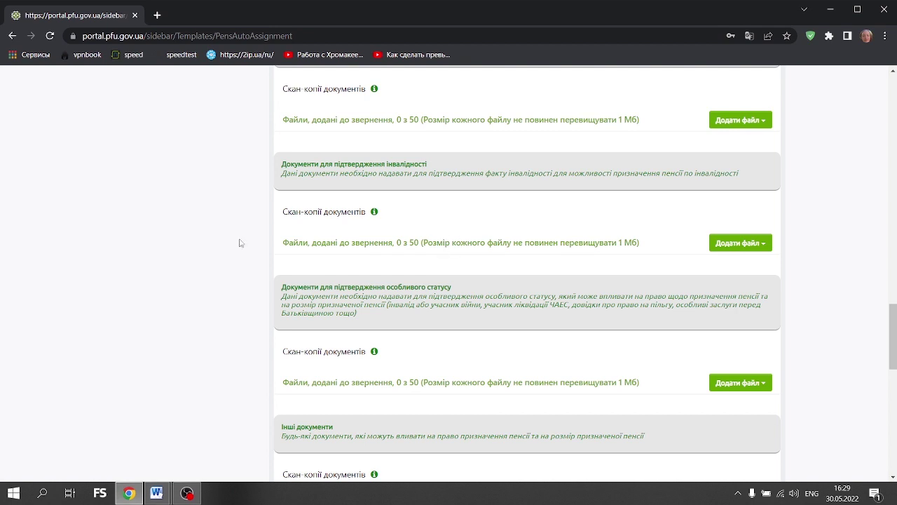
pyautogui.click(739, 242)
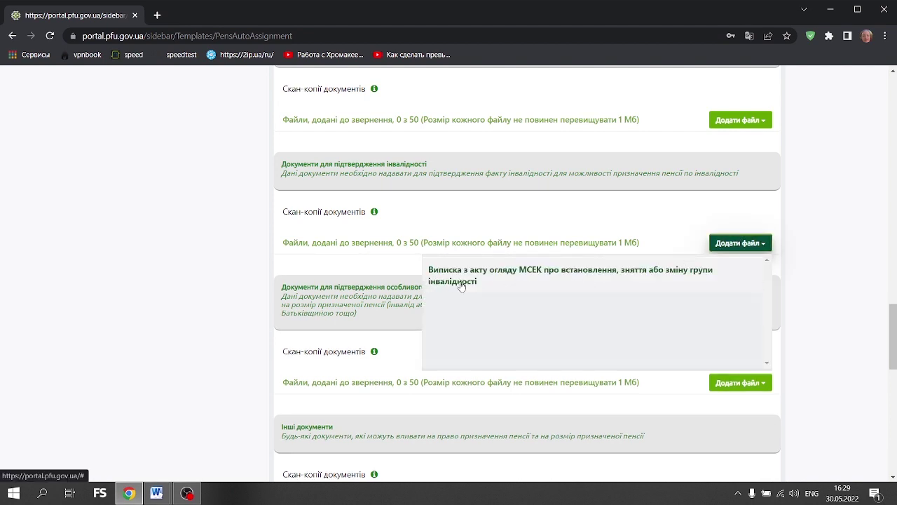
pyautogui.click(837, 288)
pyautogui.scroll(-3, 701, 285)
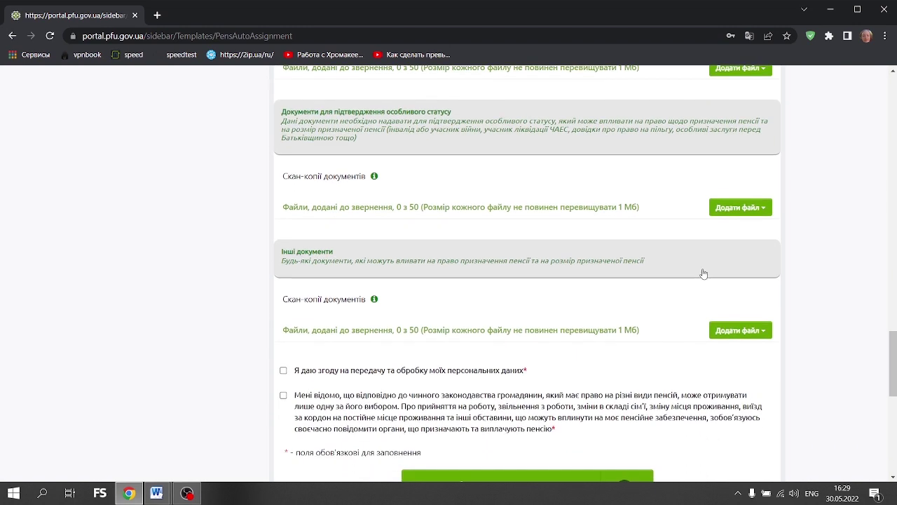
pyautogui.click(747, 211)
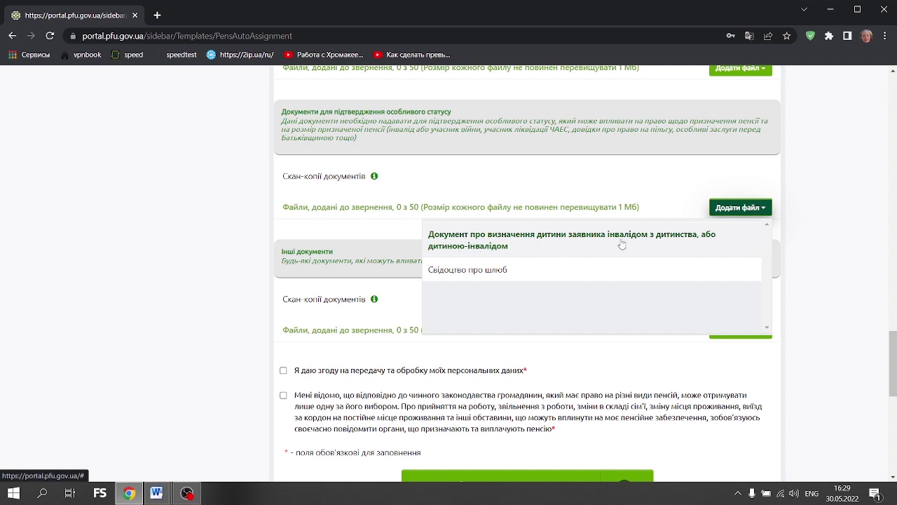
pyautogui.click(838, 300)
# - Look through the list of file types that can be attached under the other documents section
pyautogui.scroll(-2, 834, 301)
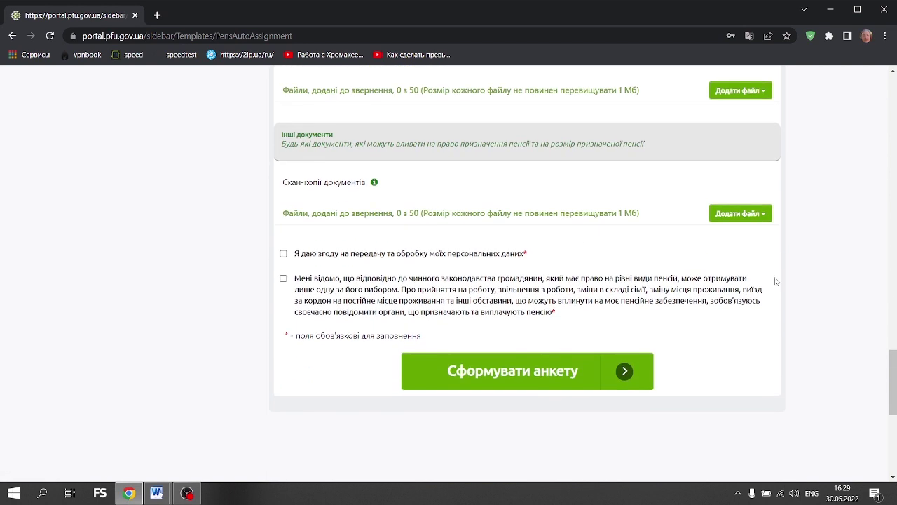
pyautogui.click(726, 217)
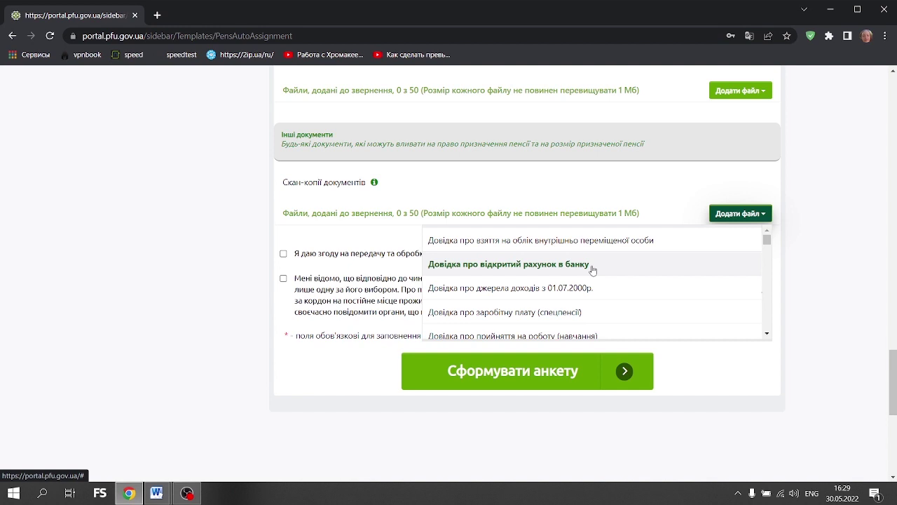
pyautogui.scroll(-1, 592, 311)
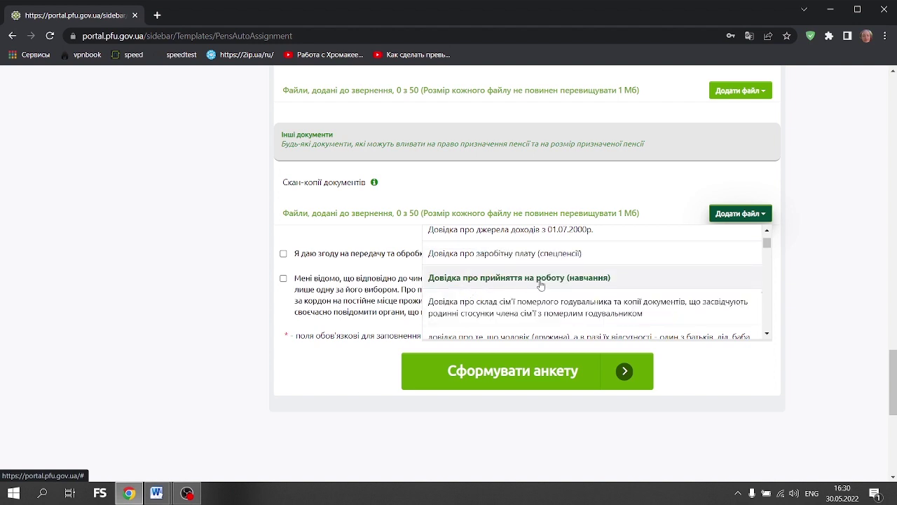
pyautogui.scroll(-2, 595, 285)
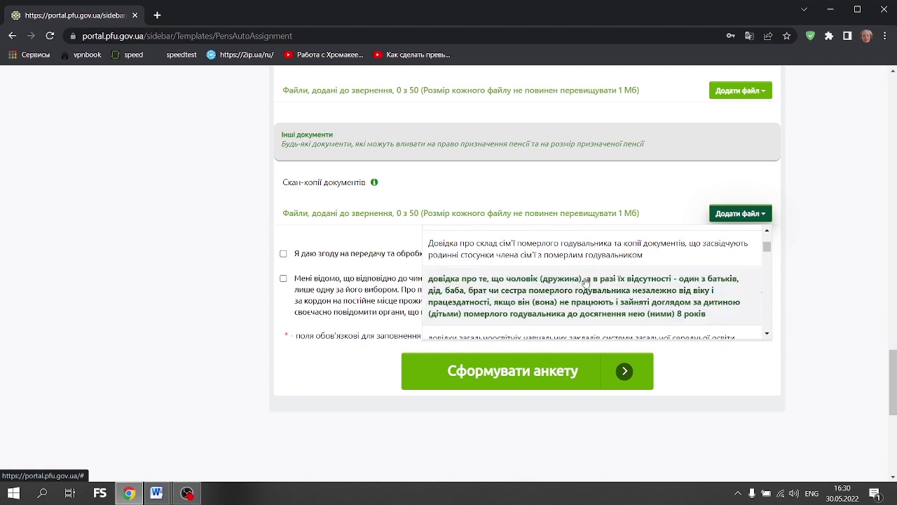
pyautogui.scroll(-4, 526, 277)
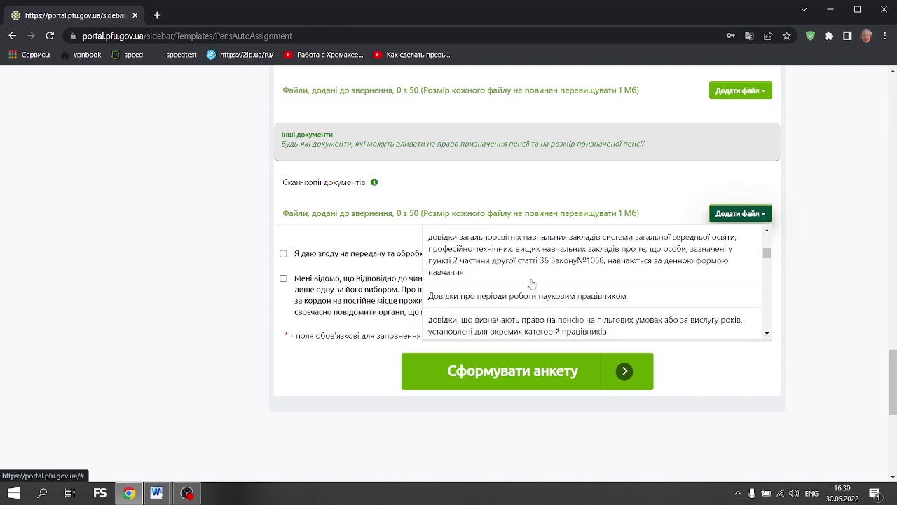
pyautogui.scroll(-6, 505, 278)
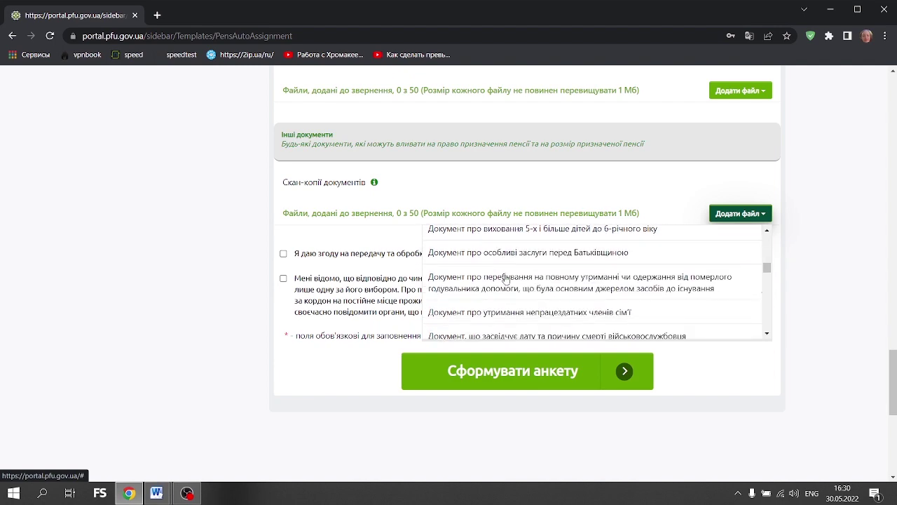
pyautogui.scroll(-3, 504, 278)
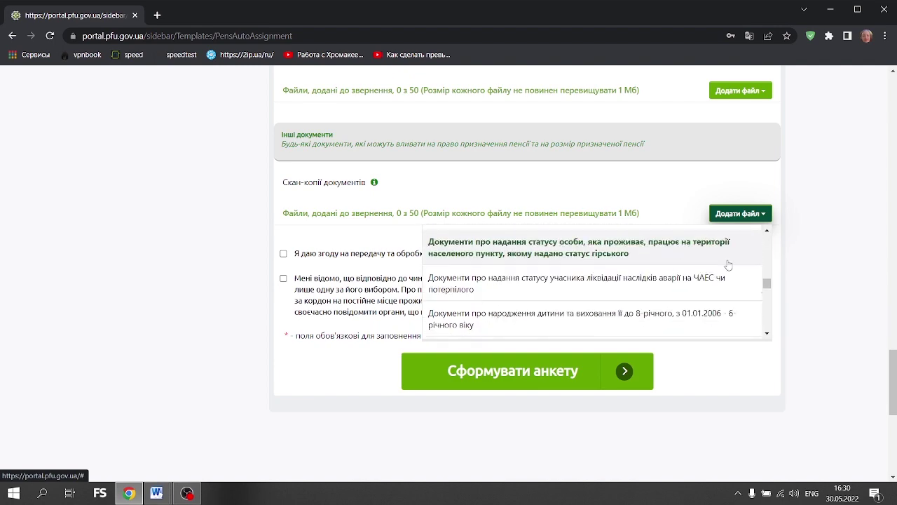
pyautogui.click(836, 258)
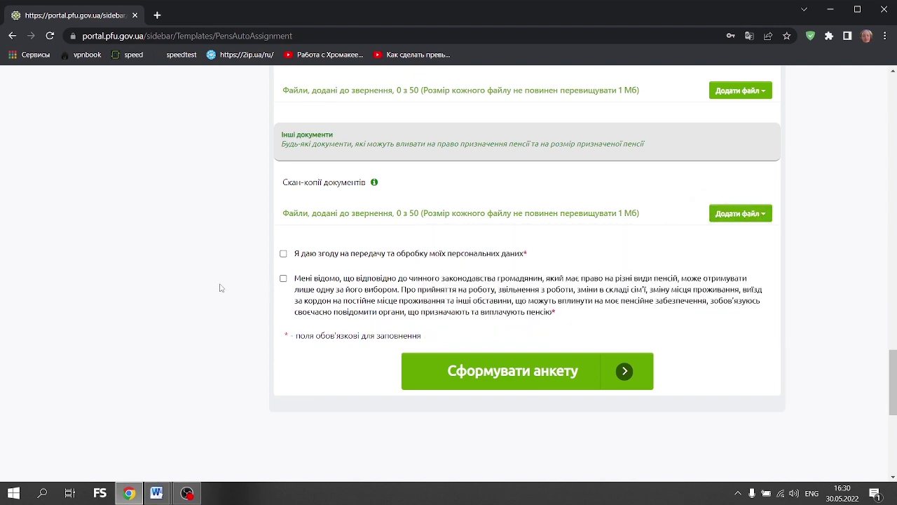